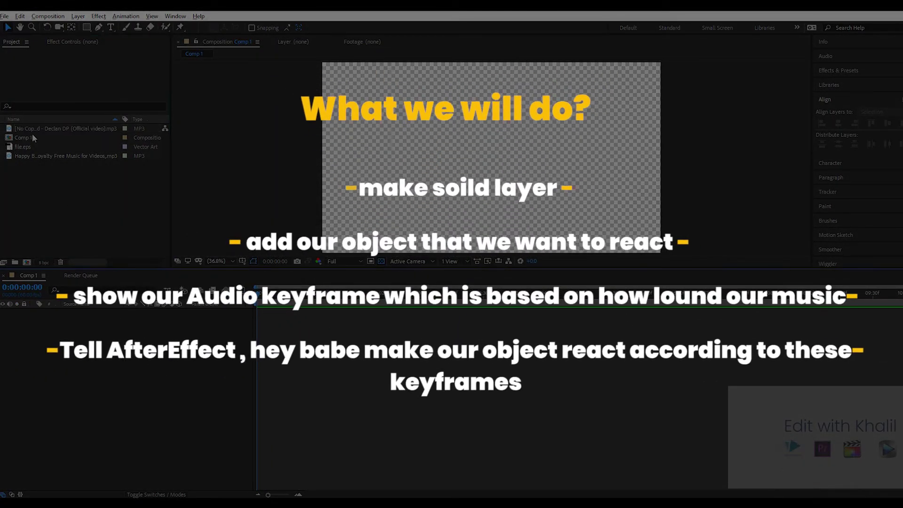
# Open the add-new-item context menu in the empty Comp 1 timeline
pyautogui.rightClick(111, 356)
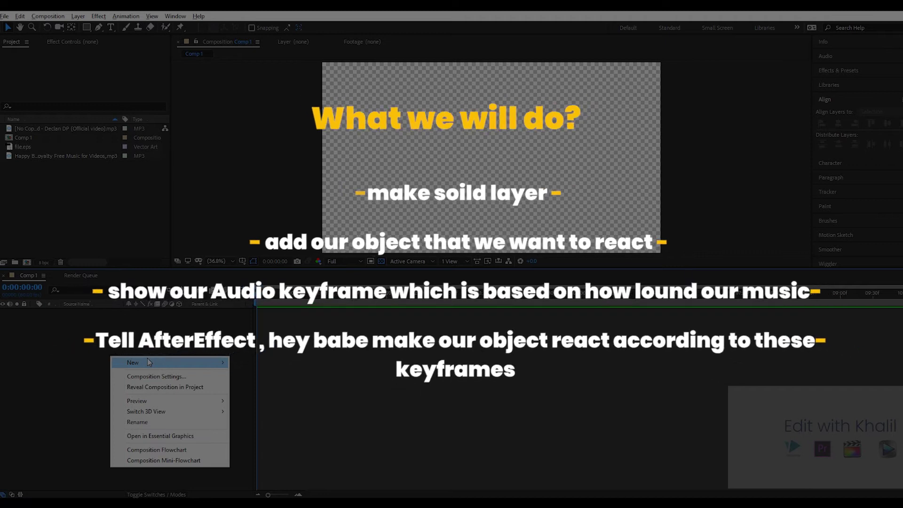
# Create a new 1920×1080 gray solid layer, Pale Gray-Red Solid 1, in Comp 1
pyautogui.moveTo(150, 363)
pyautogui.click(254, 386)
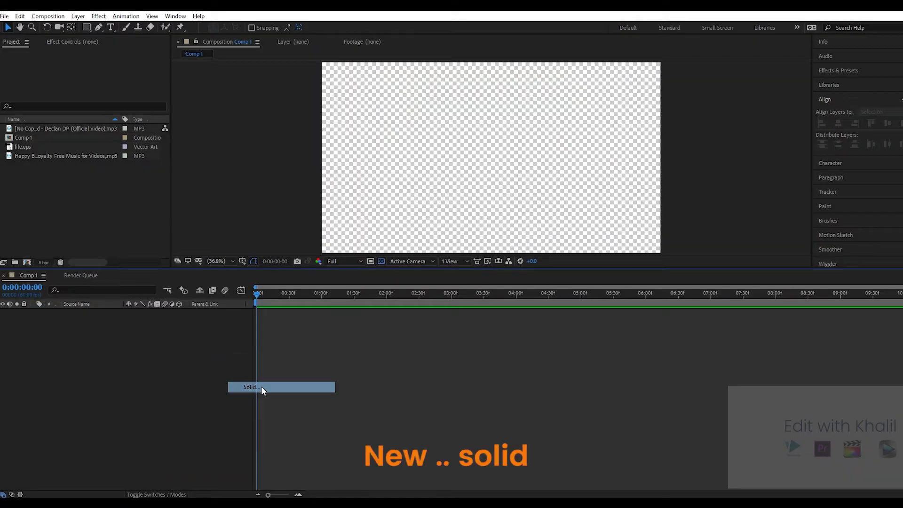
pyautogui.click(458, 313)
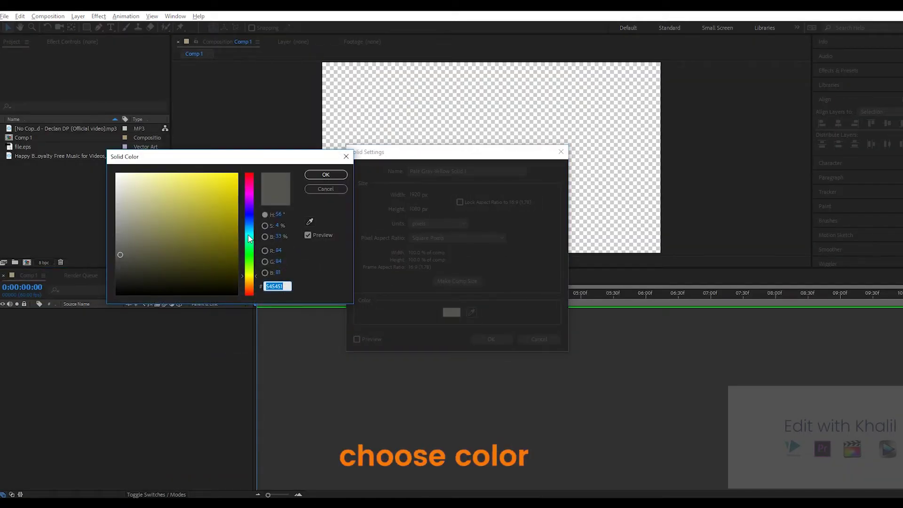
pyautogui.click(249, 294)
pyautogui.click(320, 176)
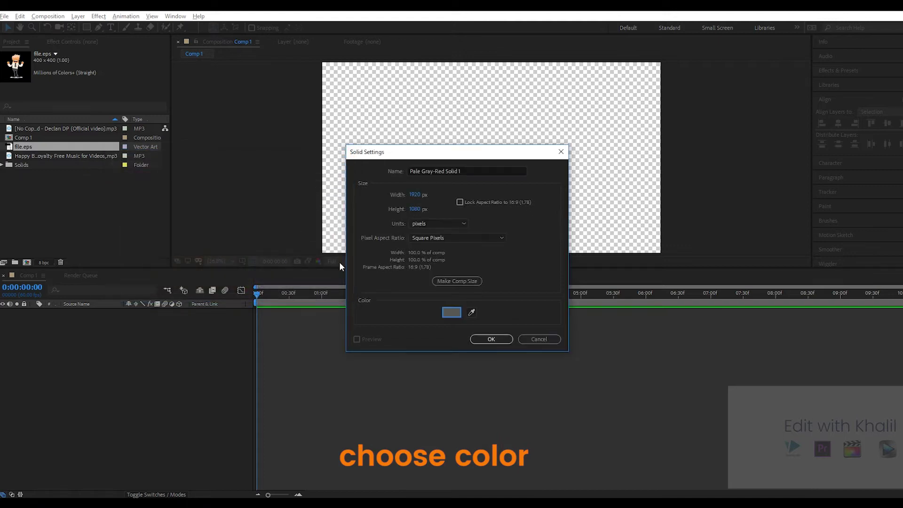
pyautogui.click(494, 340)
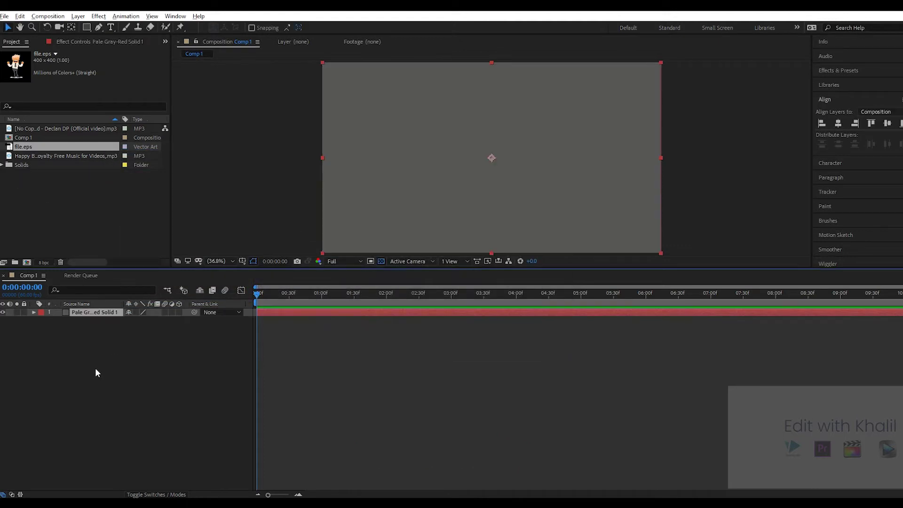
# Add the MP3 music track and file.eps to Comp 1, placing the gray solid below the character
pyautogui.click(90, 128)
pyautogui.moveTo(59, 127); pyautogui.dragTo(99, 325)
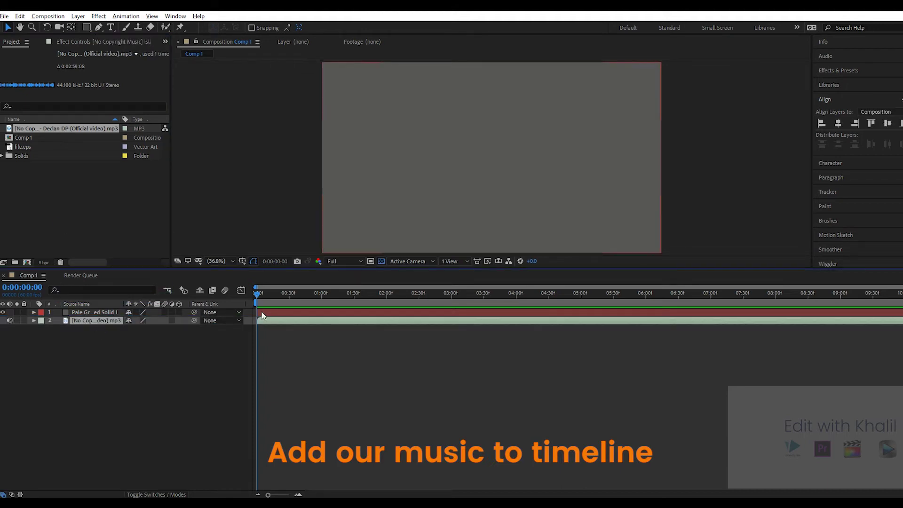
pyautogui.moveTo(26, 148)
pyautogui.mouseDown()
pyautogui.moveTo(65, 207)
pyautogui.moveTo(85, 338)
pyautogui.mouseUp()
pyautogui.click(80, 312)
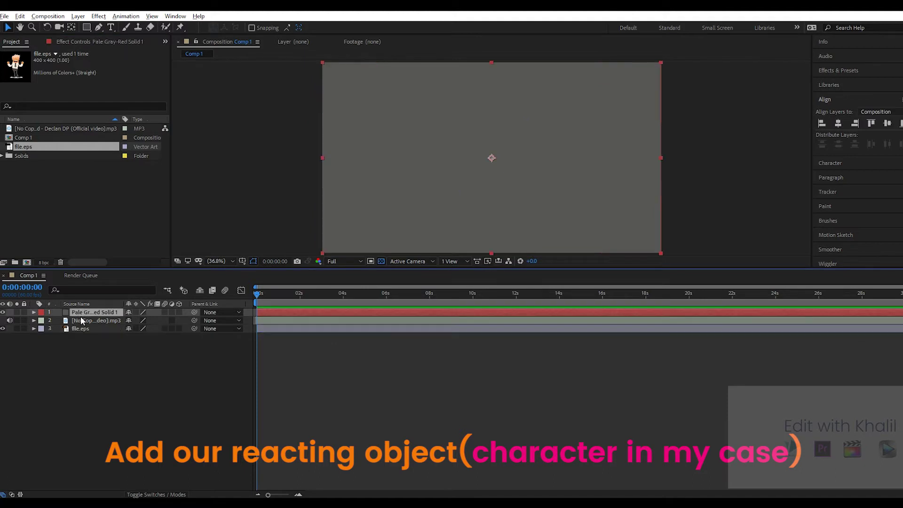
pyautogui.moveTo(80, 315)
pyautogui.mouseDown()
pyautogui.moveTo(78, 342)
pyautogui.moveTo(104, 335)
pyautogui.mouseUp()
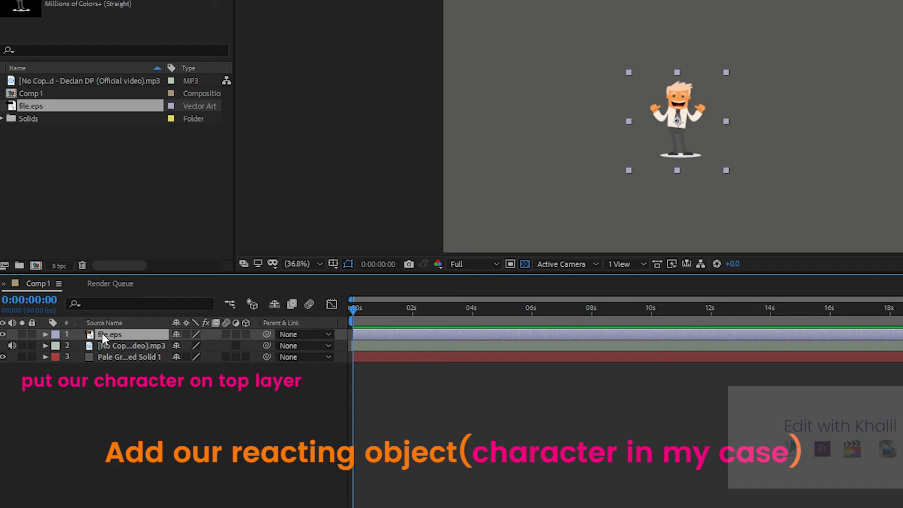
# Convert the music layer's audio to keyframes via Keyframe Assistant, creating an Audio Amplitude layer
pyautogui.click(45, 334)
pyautogui.click(56, 346)
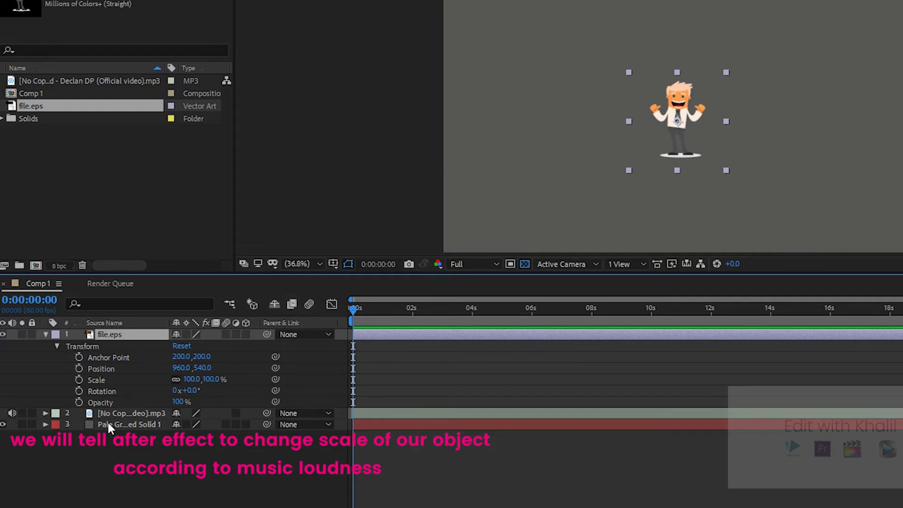
pyautogui.click(122, 448)
pyautogui.click(138, 414)
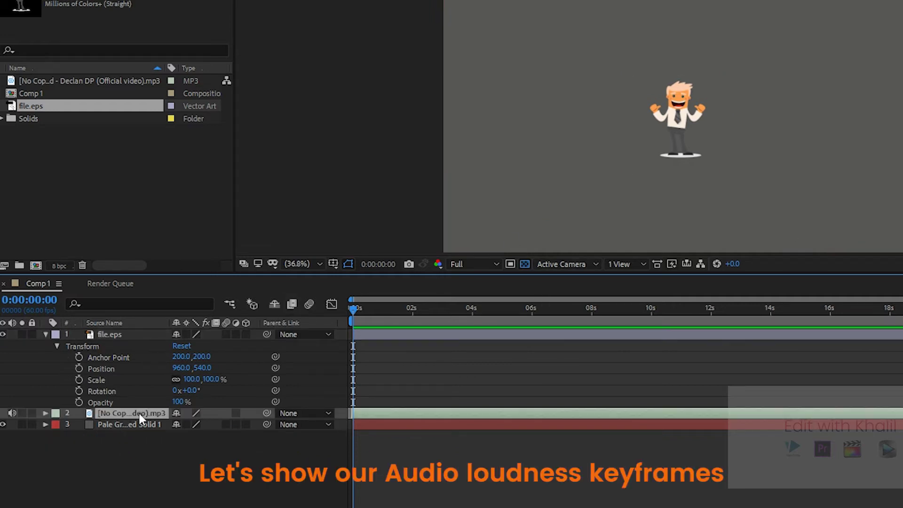
pyautogui.rightClick(139, 413)
pyautogui.moveTo(207, 258)
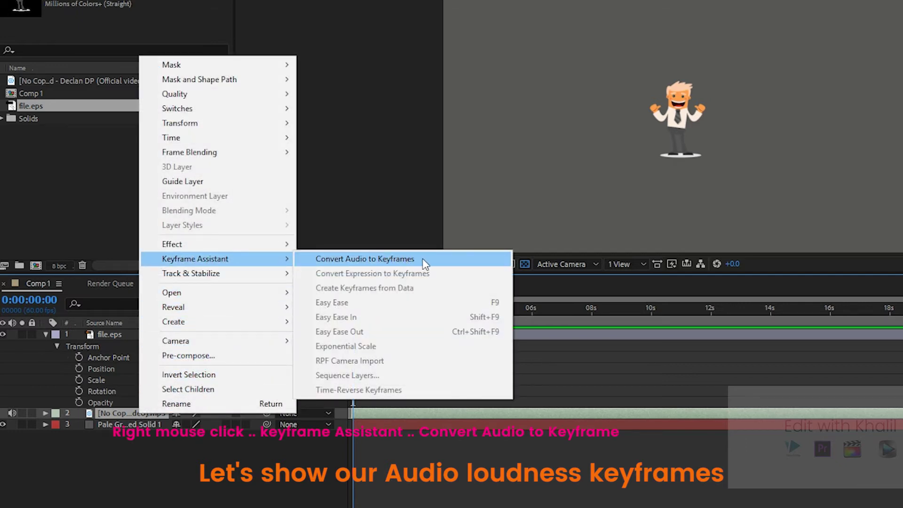
pyautogui.click(392, 259)
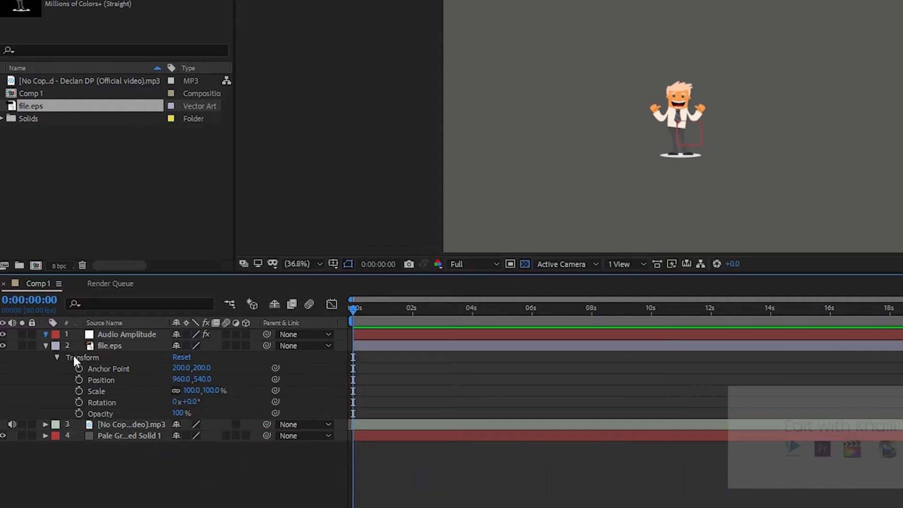
# Delete the Left Channel and Right Channel effects from the Audio Amplitude layer
pyautogui.click(45, 334)
pyautogui.click(57, 346)
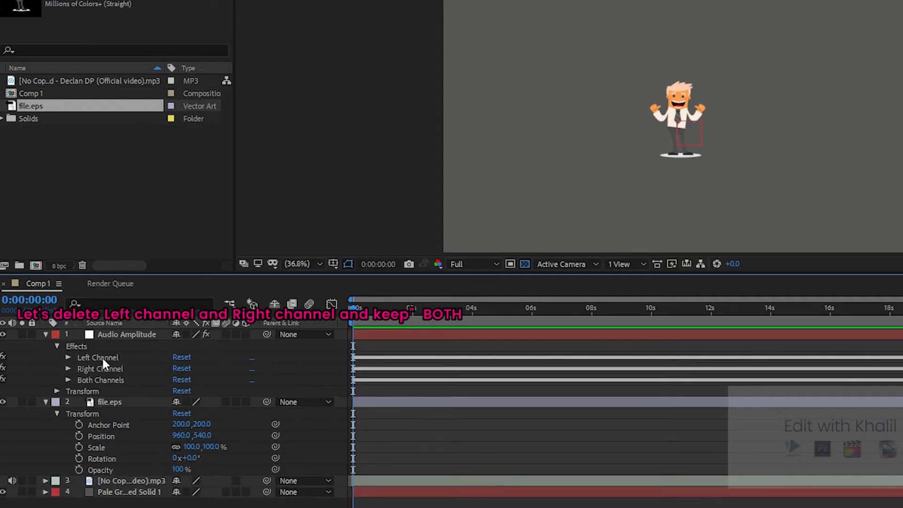
pyautogui.click(99, 358)
pyautogui.click(90, 369)
pyautogui.click(101, 380)
pyautogui.click(99, 368)
pyautogui.keyDown('ctrl'); pyautogui.click(97, 358); pyautogui.keyUp('ctrl')
pyautogui.press('Delete')
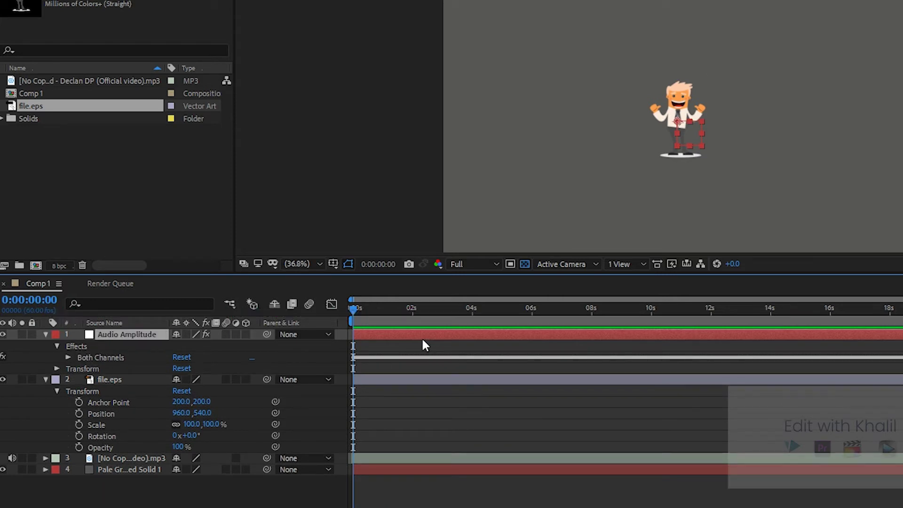
# Plot the Both Channels Slider keyframes in the Graph Editor and scrub to watch values change
pyautogui.moveTo(368, 305); pyautogui.dragTo(405, 308)
pyautogui.press('Home')
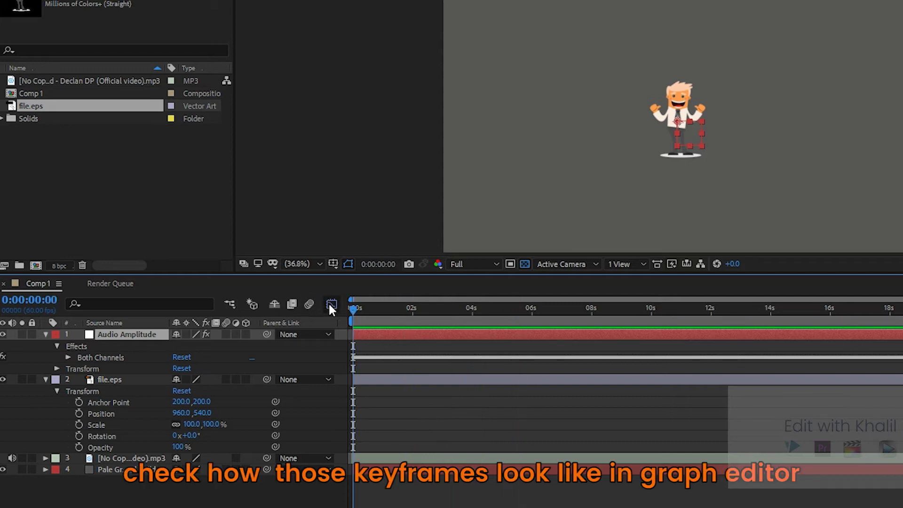
pyautogui.click(330, 304)
pyautogui.moveTo(367, 305); pyautogui.dragTo(314, 318)
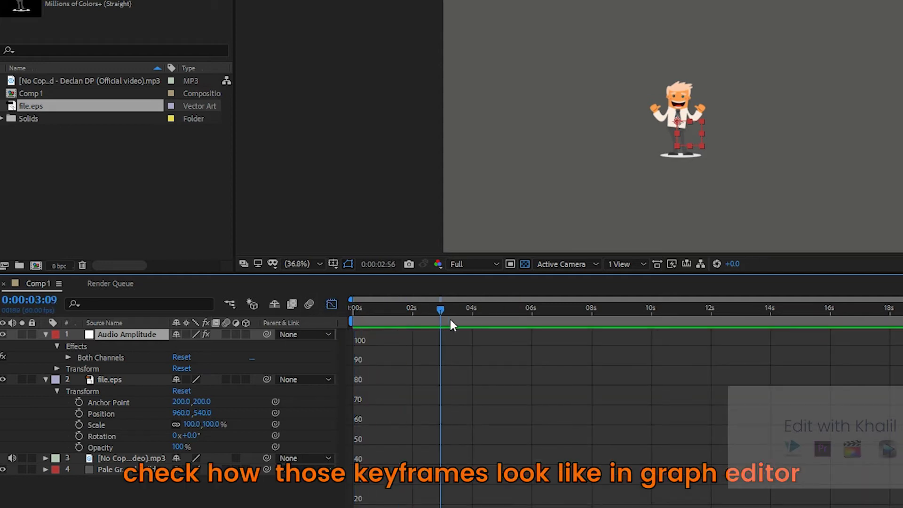
pyautogui.click(67, 356)
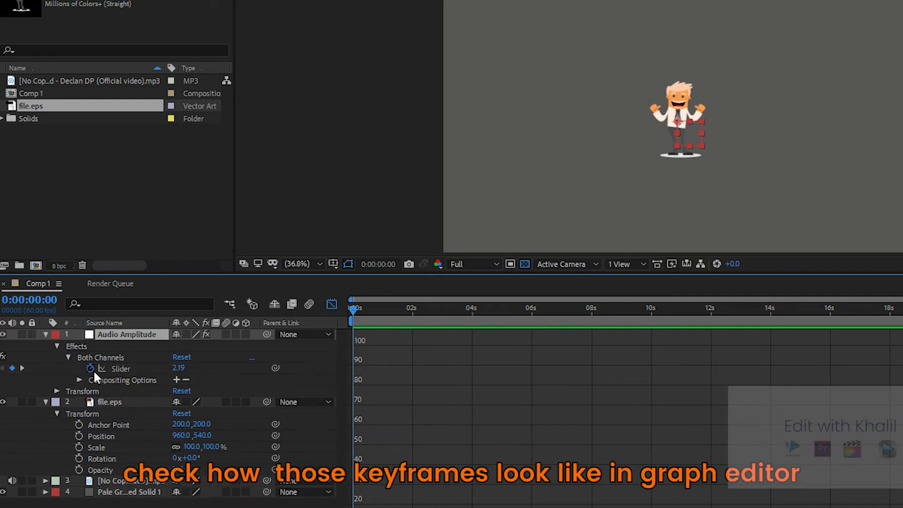
pyautogui.click(116, 368)
pyautogui.moveTo(414, 307)
pyautogui.mouseDown()
pyautogui.moveTo(857, 365)
pyautogui.moveTo(296, 344)
pyautogui.mouseUp()
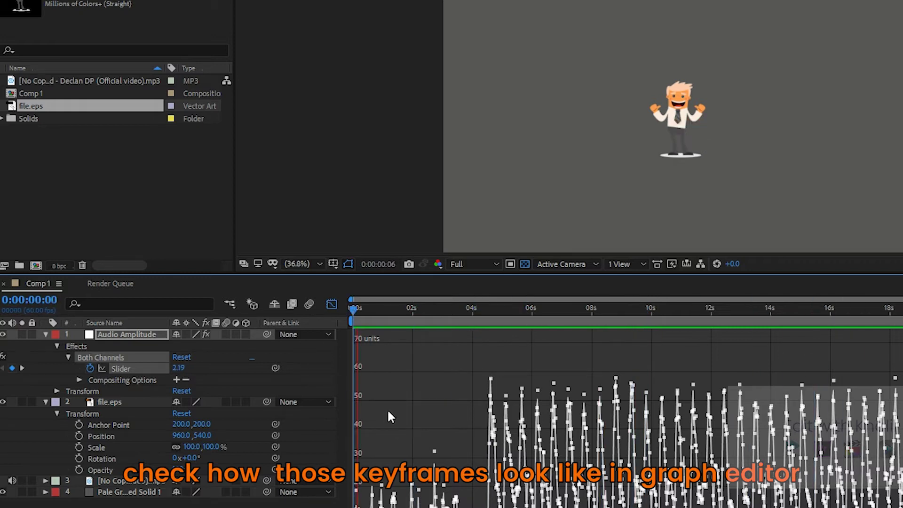
pyautogui.click(331, 304)
pyautogui.click(107, 403)
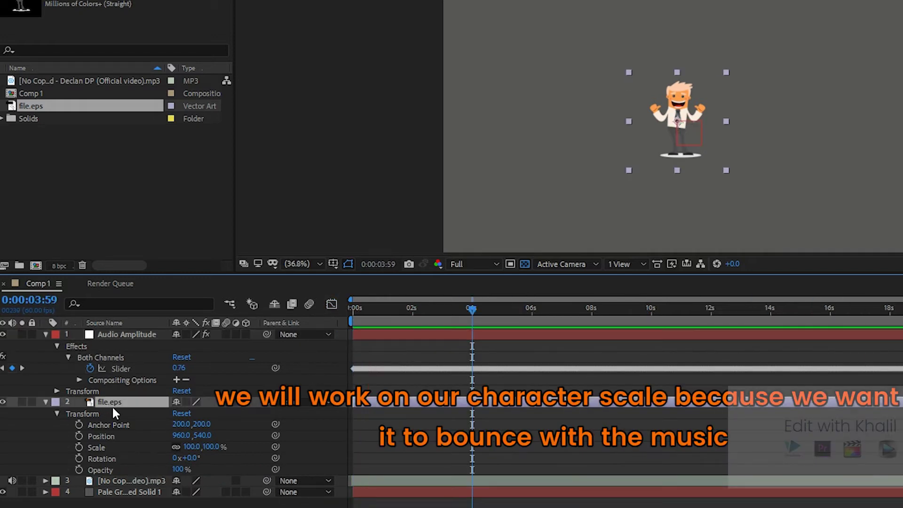
# Pick-whip an expression on file.eps Scale to the Both Channels Slider and preview it
pyautogui.keyDown('alt'); pyautogui.click(78, 447); pyautogui.keyUp('alt')
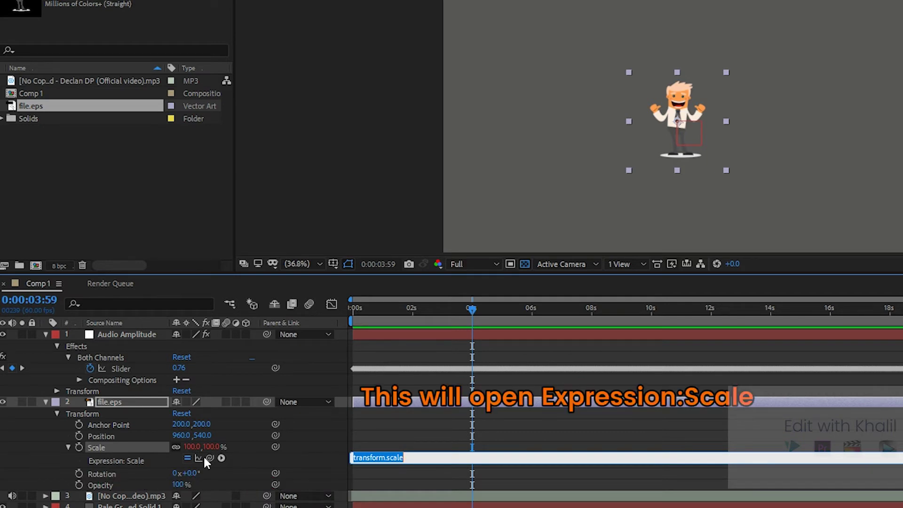
pyautogui.moveTo(209, 457); pyautogui.dragTo(120, 367)
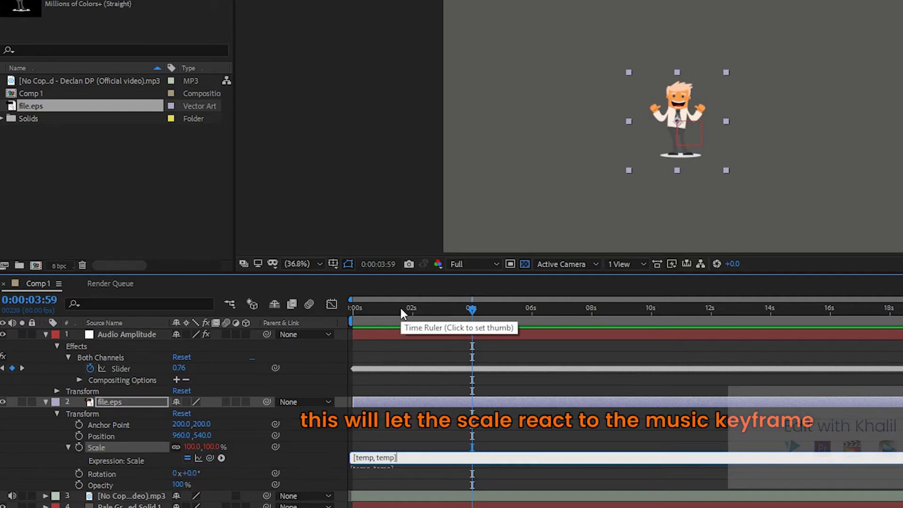
pyautogui.moveTo(402, 308); pyautogui.dragTo(306, 311)
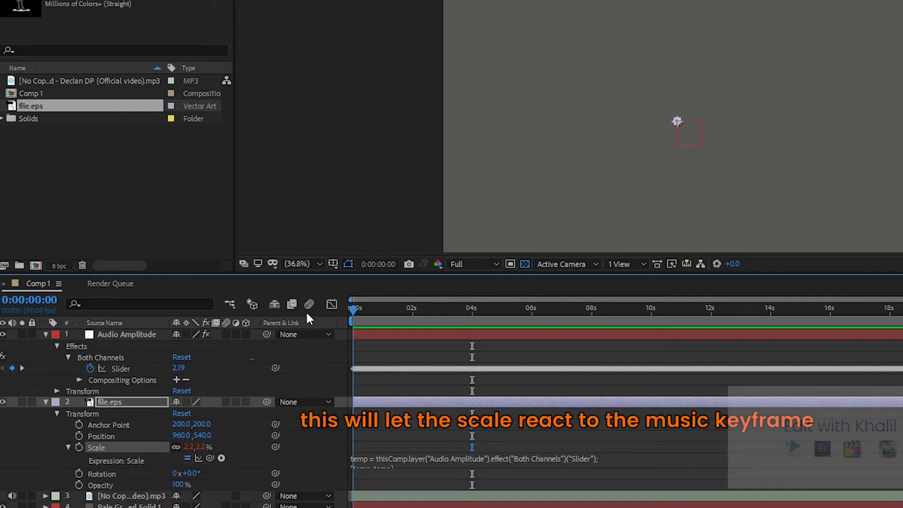
pyautogui.press('space')
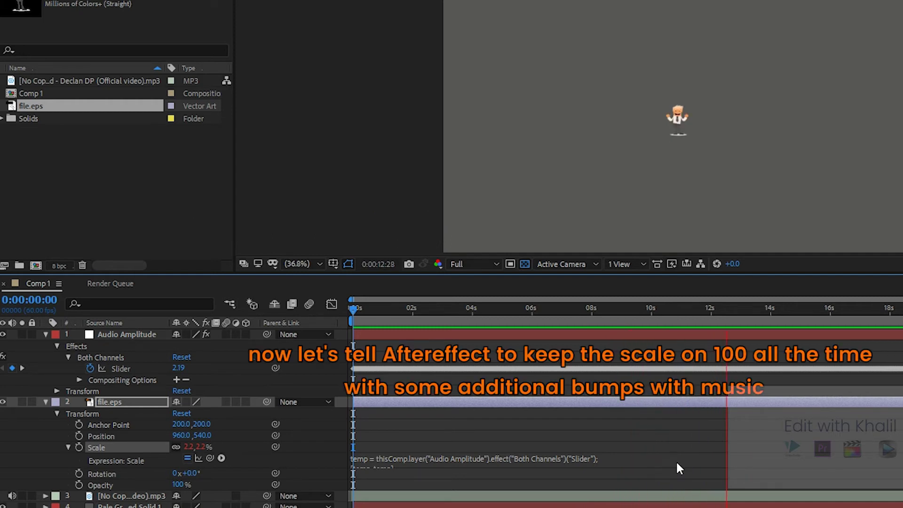
# Start editing the character's Scale expression after [temp, temp] and preview the change
pyautogui.press('space')
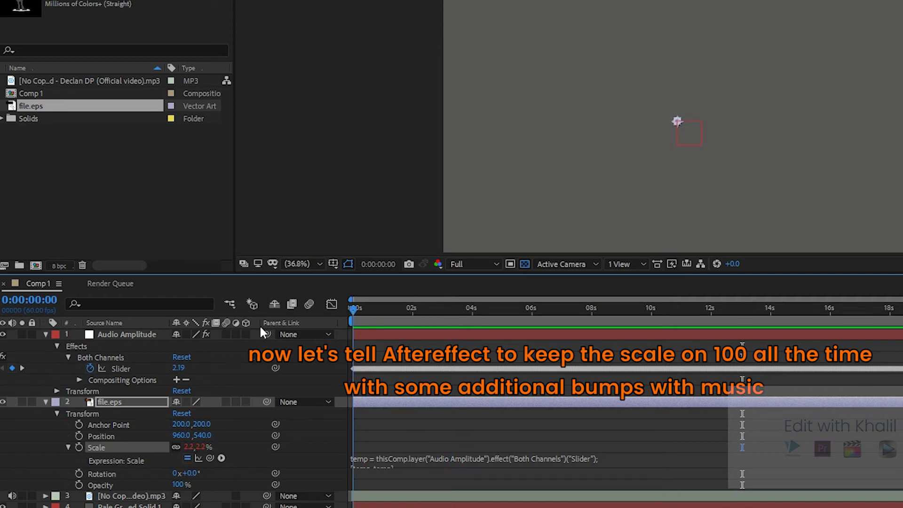
pyautogui.click(422, 454)
pyautogui.click(407, 468)
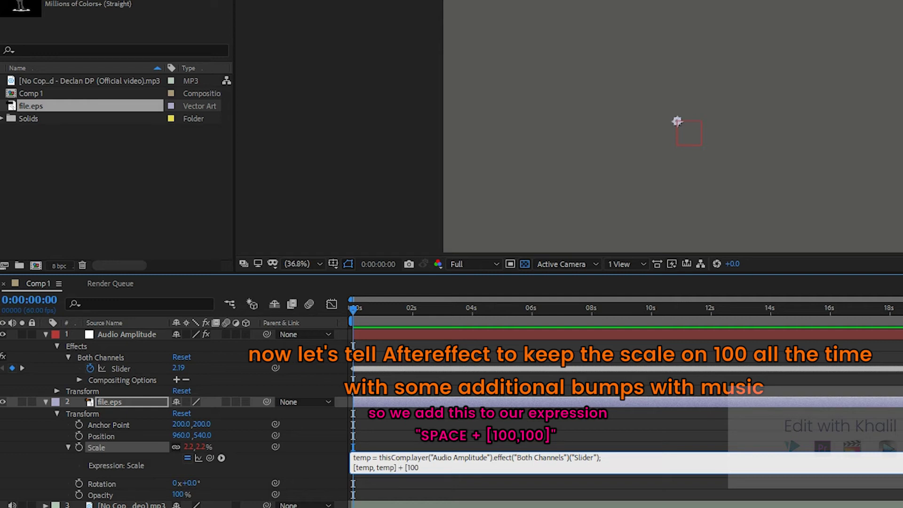
pyautogui.write(',100')
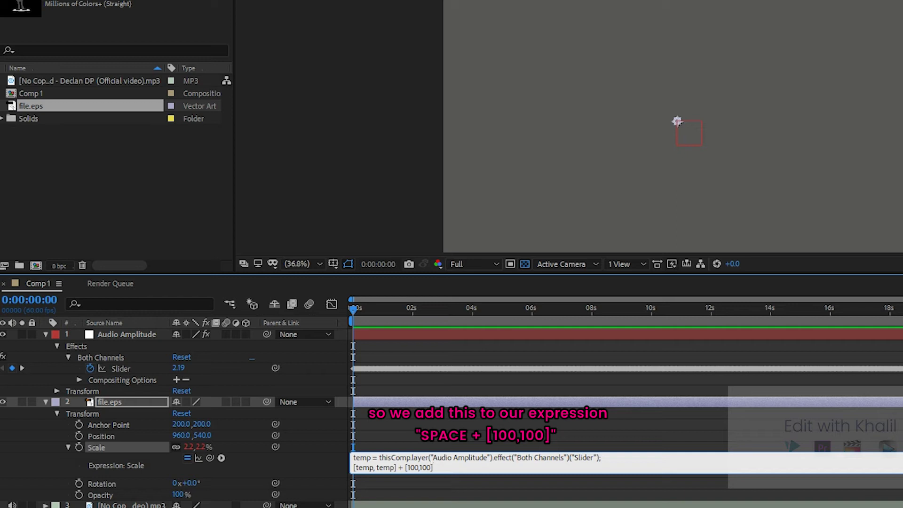
pyautogui.press('KP_Enter')
pyautogui.press('space')
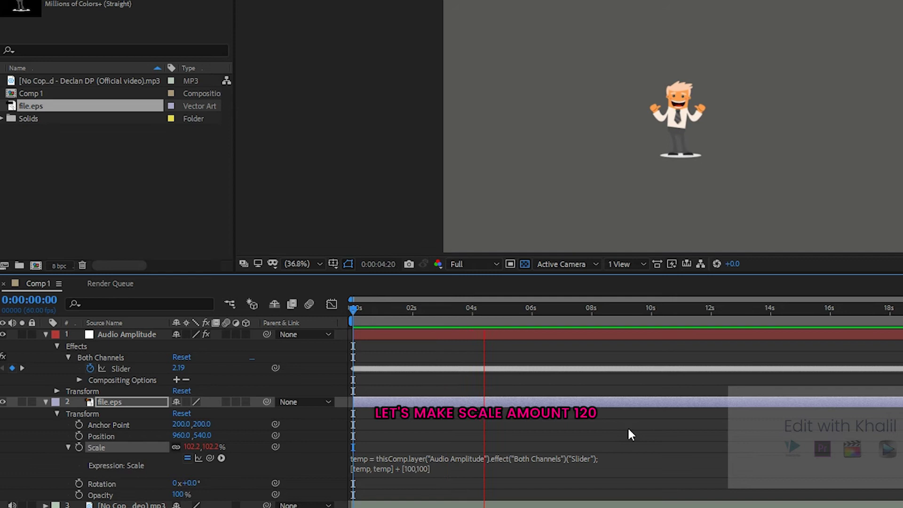
# Complete the Scale expression with + [120,120] and preview the character pulsing around 122%
pyautogui.click(411, 465)
pyautogui.click(419, 468)
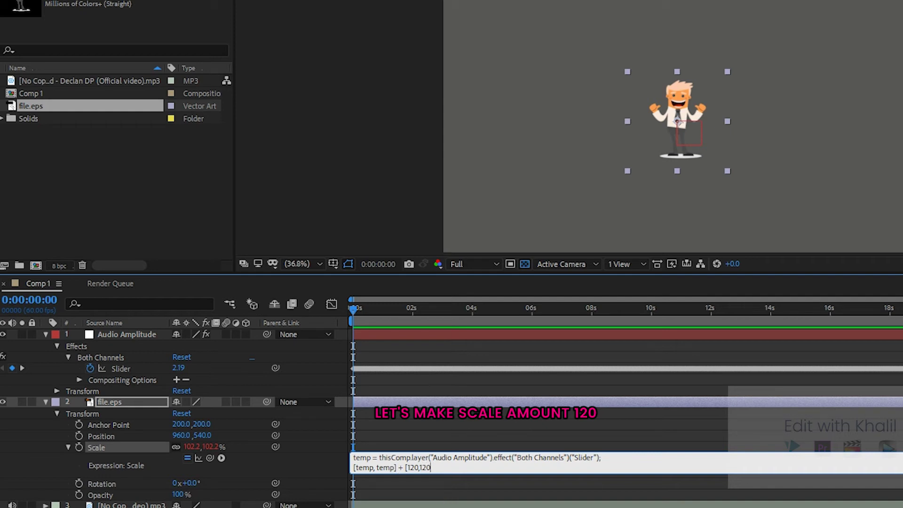
pyautogui.write(']')
pyautogui.press('Return')
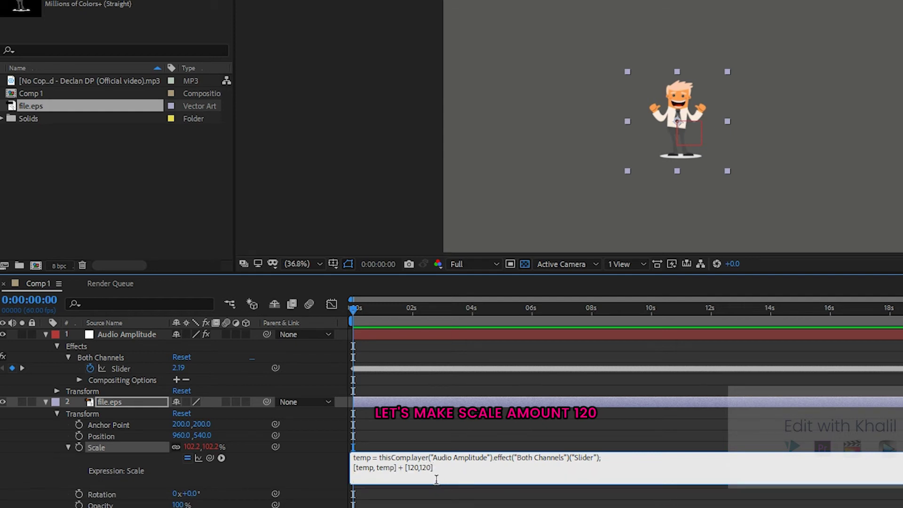
pyautogui.press('KP_Enter')
pyautogui.press('space')
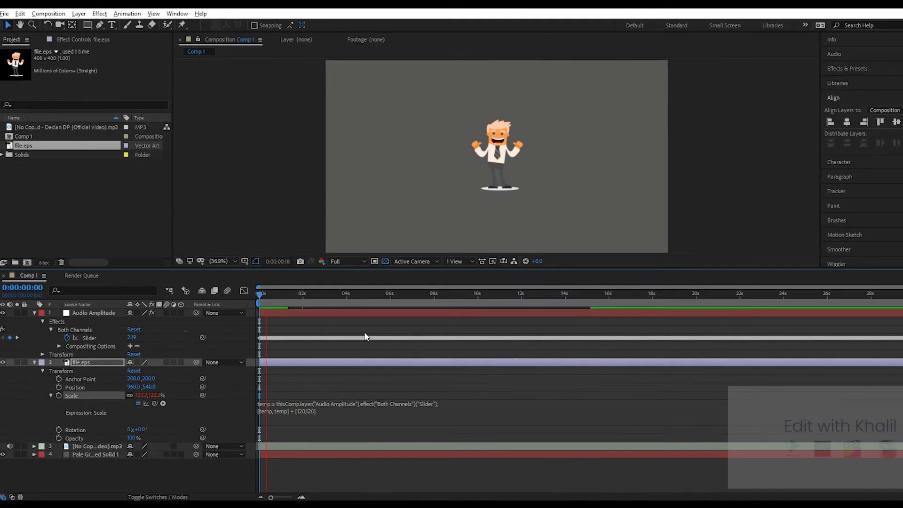
pyautogui.click(381, 233)
pyautogui.hotkey('ctrl', 't')
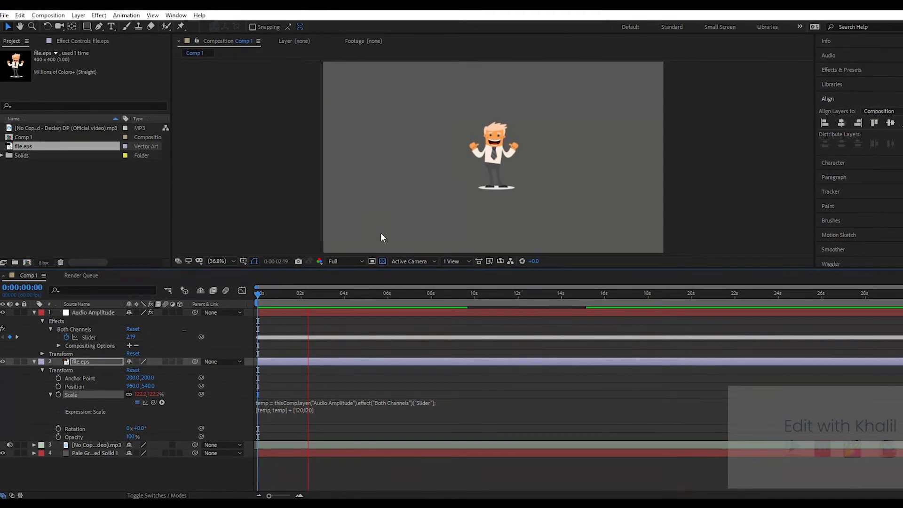
# Add a text layer reading 'React to music' and move it below the character
pyautogui.rightClick(137, 476)
pyautogui.moveTo(197, 371)
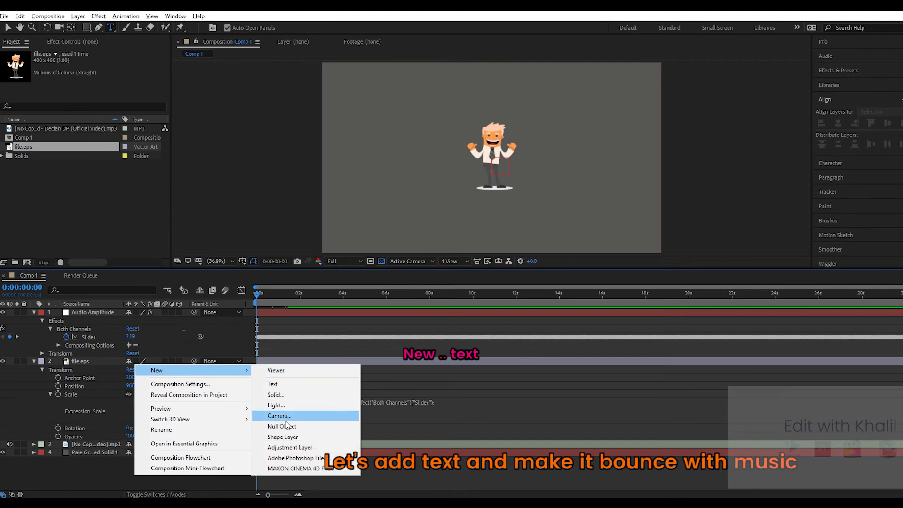
pyautogui.click(273, 384)
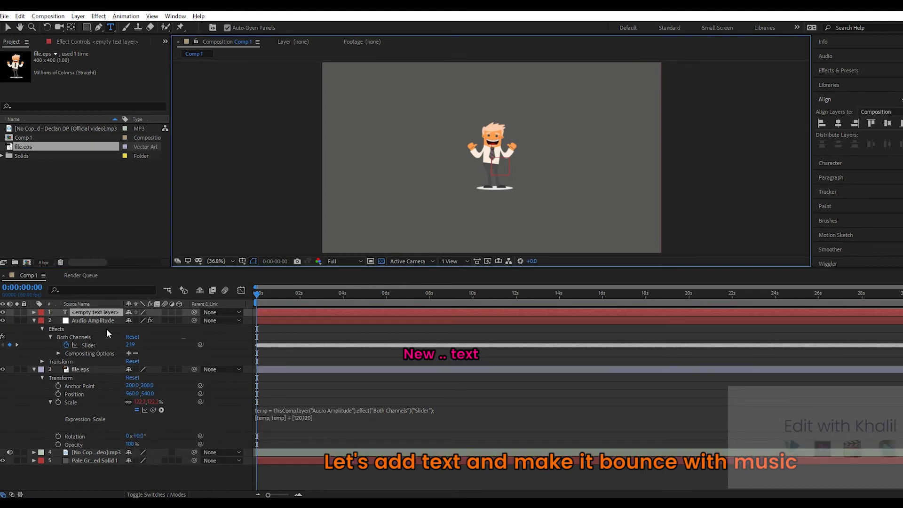
pyautogui.write('React to music')
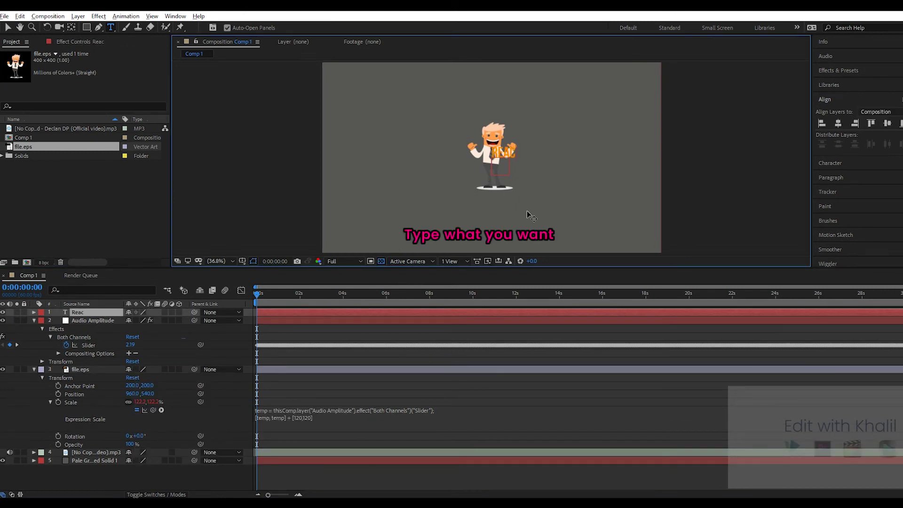
pyautogui.moveTo(522, 157); pyautogui.dragTo(499, 202)
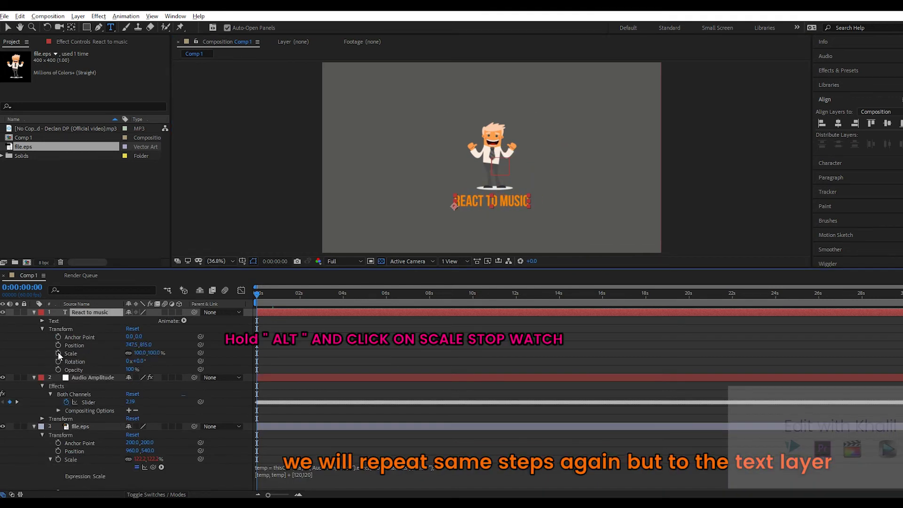
# Link the text's Scale by expression to the Audio Amplitude Both Channels Slider and scrub to check
pyautogui.keyDown('alt'); pyautogui.click(58, 352); pyautogui.keyUp('alt')
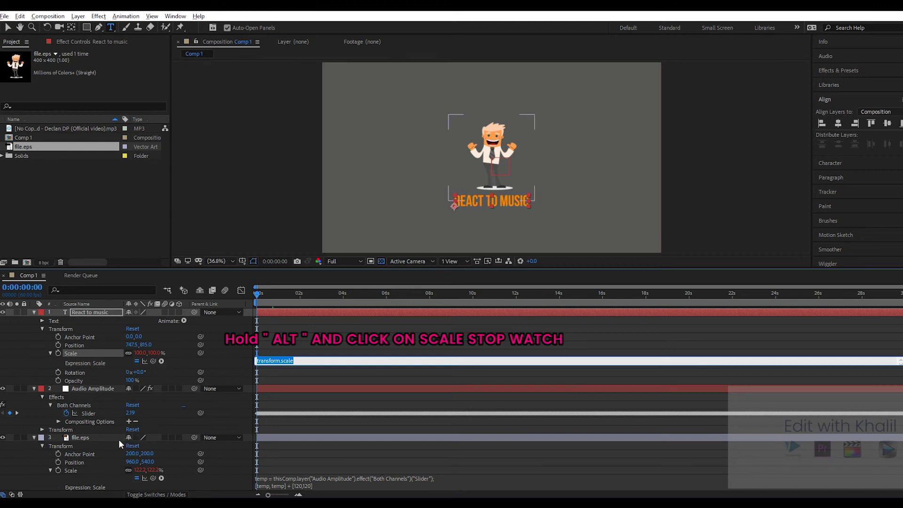
pyautogui.moveTo(201, 352); pyautogui.dragTo(90, 415)
pyautogui.moveTo(295, 293)
pyautogui.mouseDown()
pyautogui.moveTo(270, 299)
pyautogui.moveTo(379, 302)
pyautogui.mouseUp()
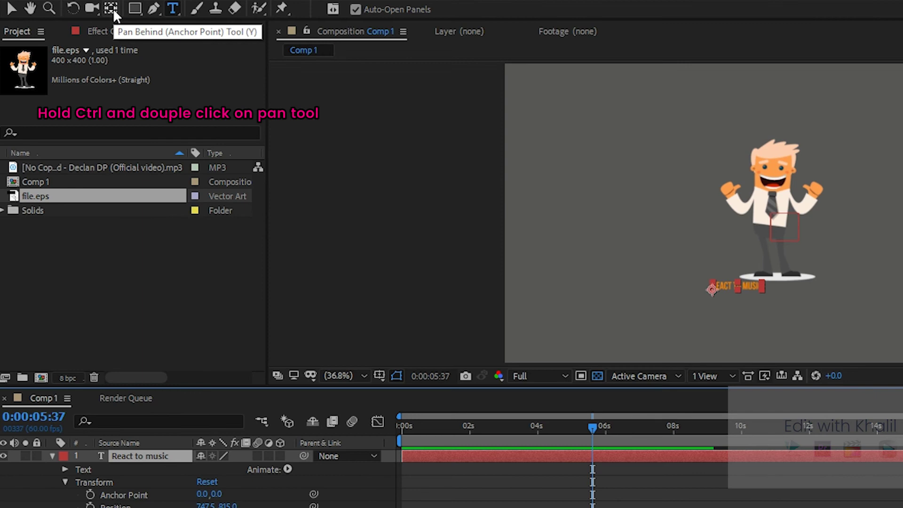
# Centre the text's anchor point and align it horizontally at 960.0, then preview
pyautogui.click(113, 9)
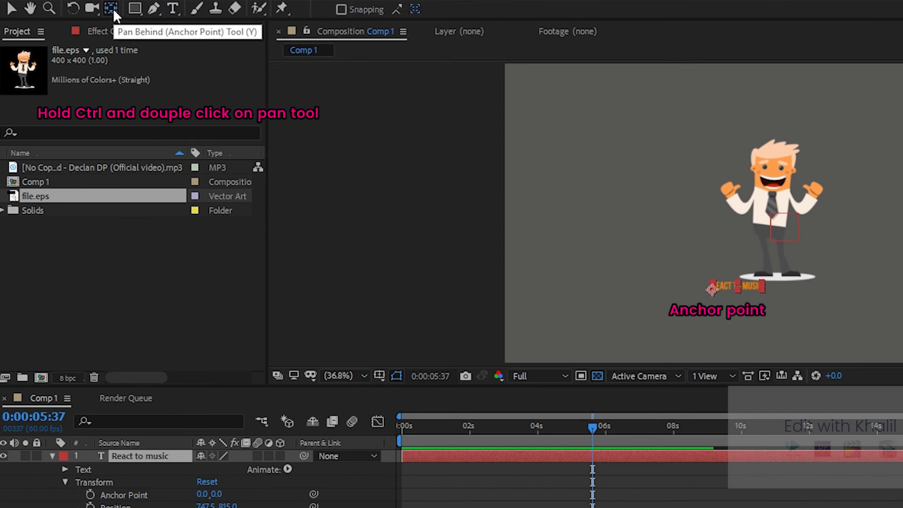
pyautogui.keyDown('ctrl'); pyautogui.doubleClick(113, 8); pyautogui.keyUp('ctrl')
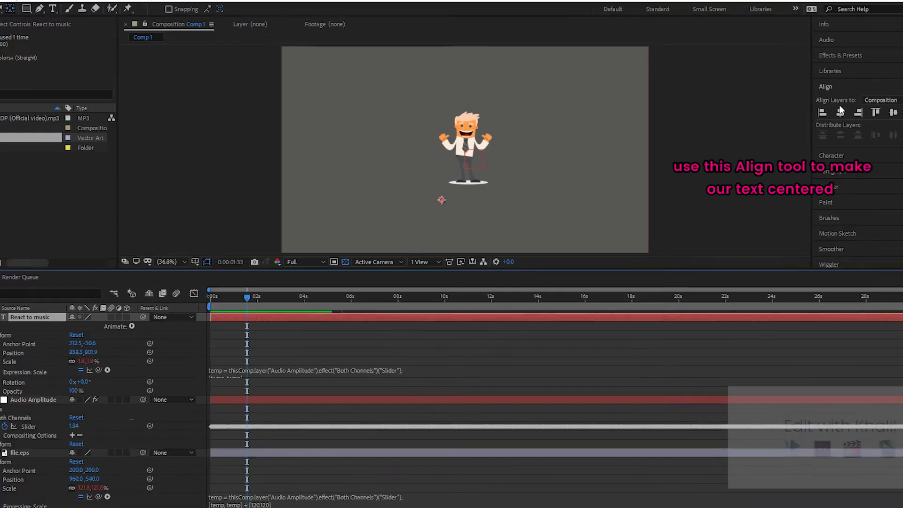
pyautogui.click(840, 124)
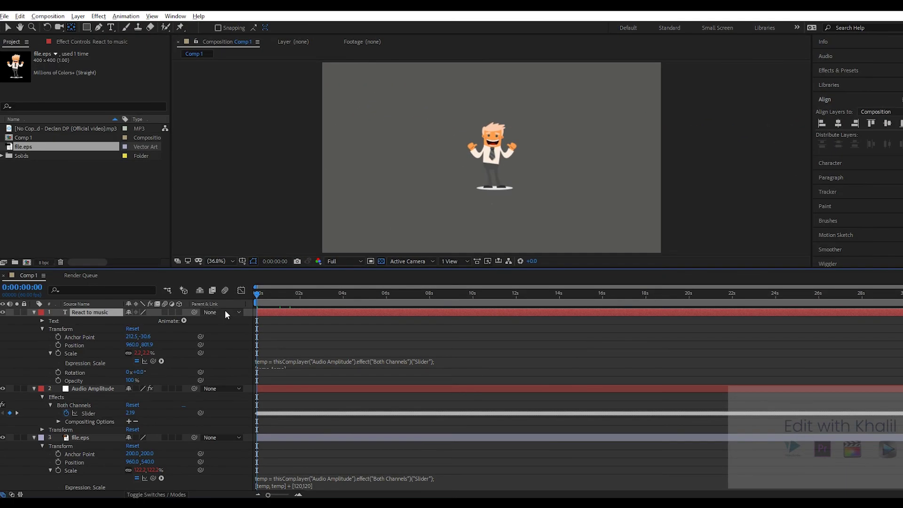
pyautogui.press('space')
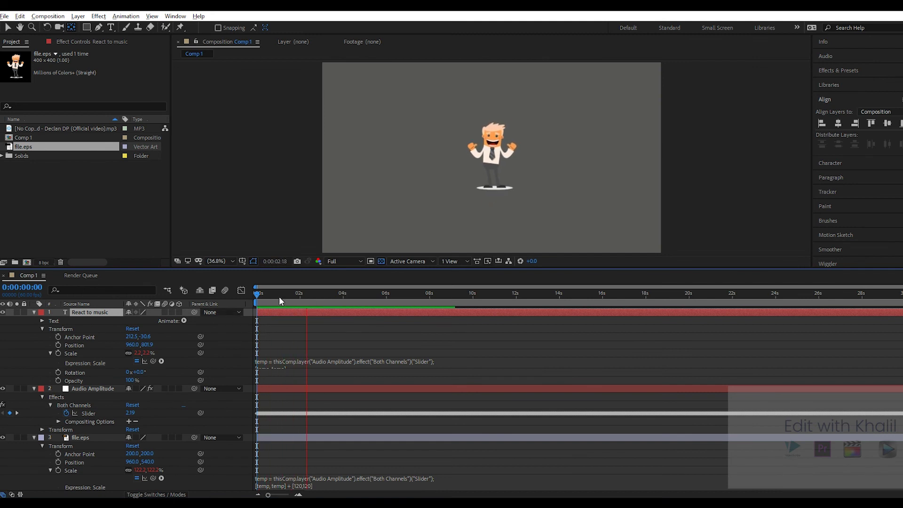
# Append + [100,100] to the text's Scale expression so it shows about 102.2%, then preview
pyautogui.click(300, 369)
pyautogui.write('+ [100,100')
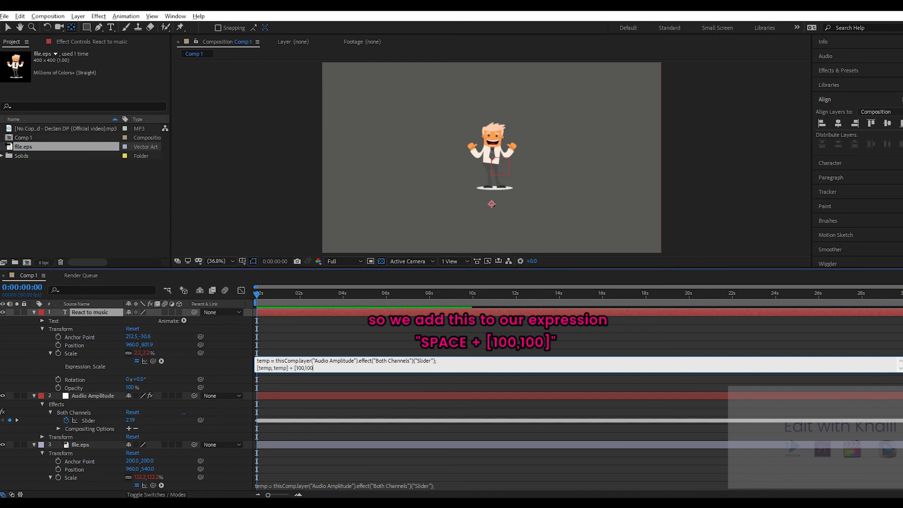
pyautogui.write(']')
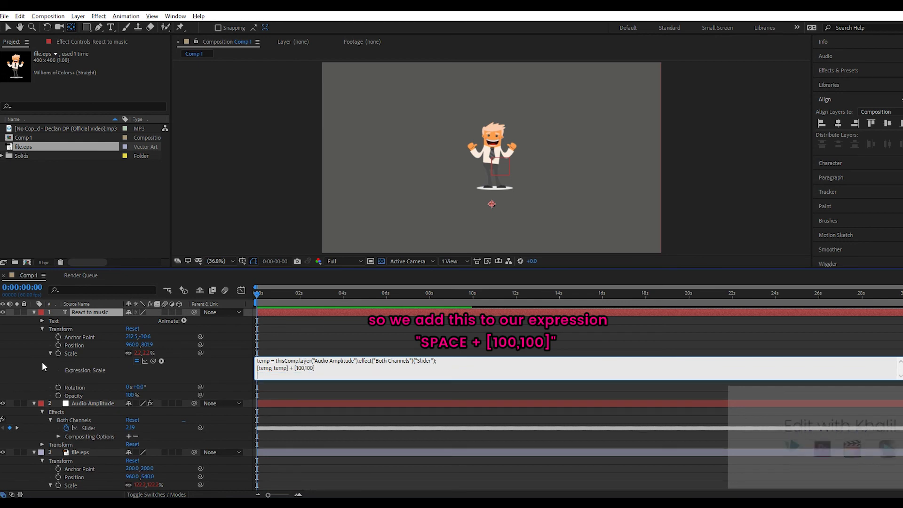
pyautogui.click(246, 296)
pyautogui.press('space')
pyautogui.press('space')
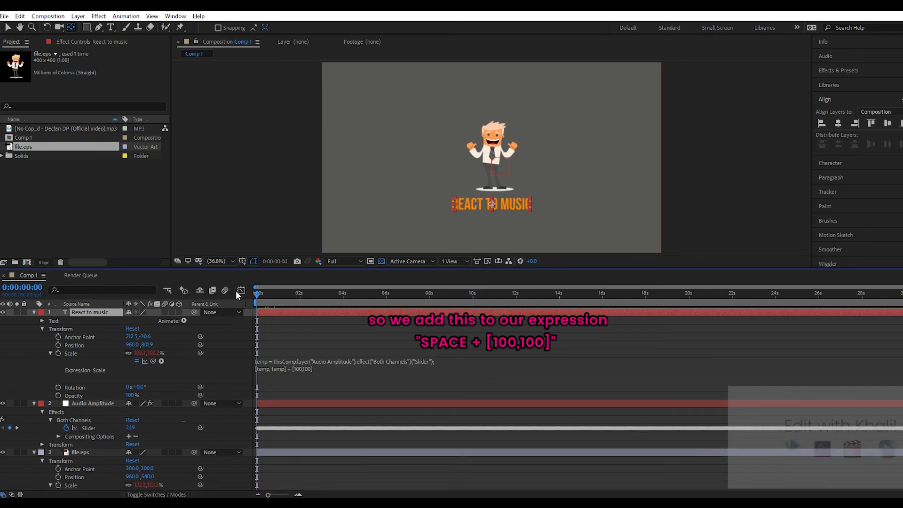
pyautogui.press('space')
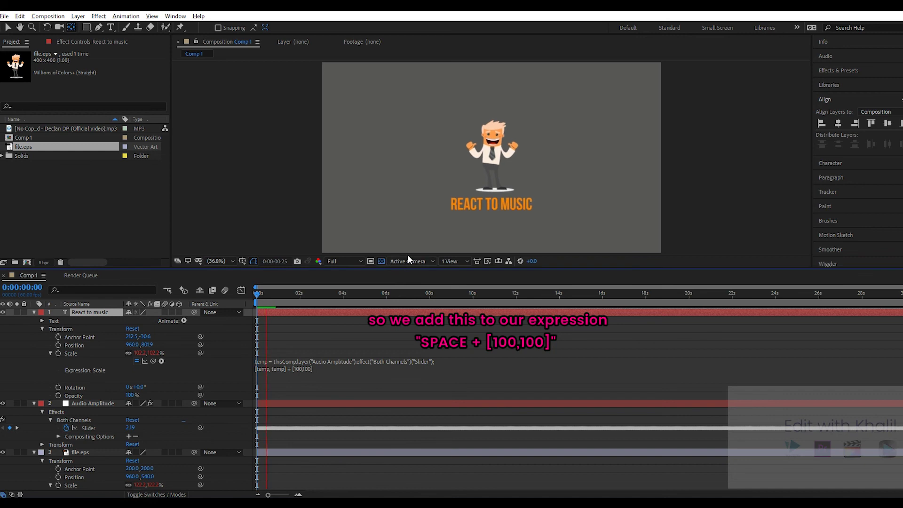